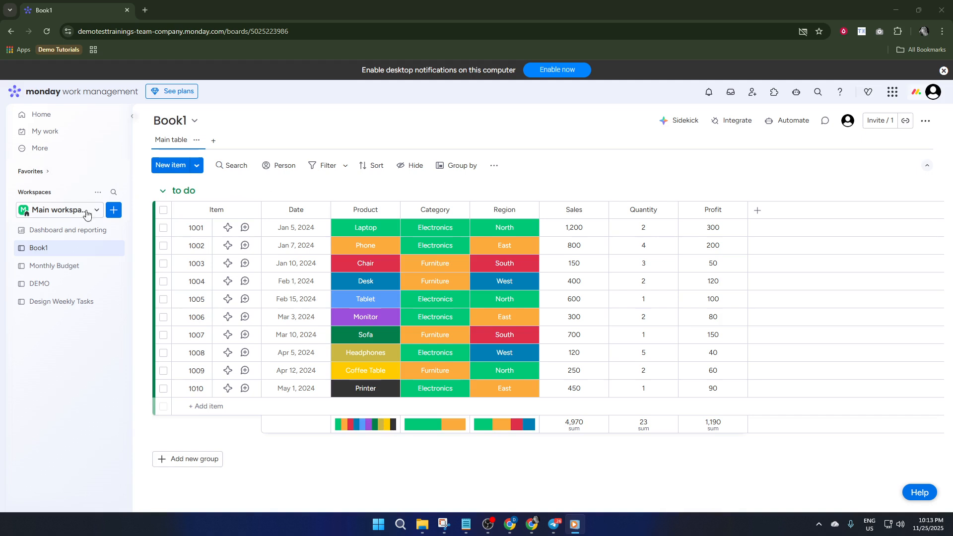
click(118, 215)
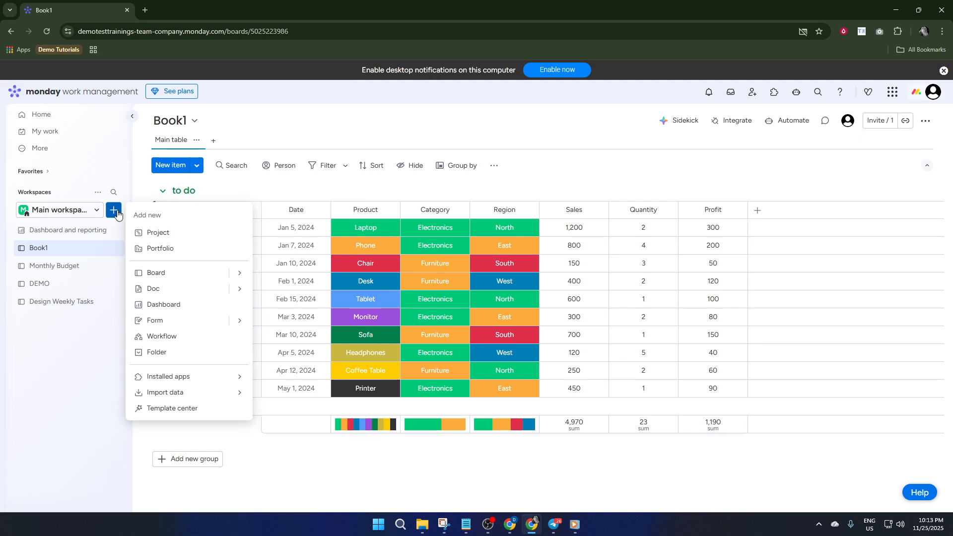
click(116, 213)
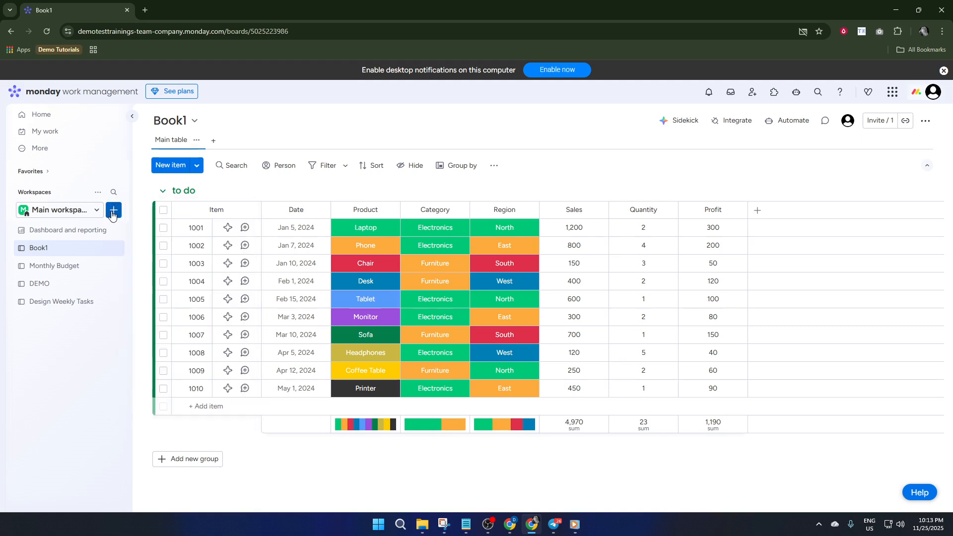
click(114, 213)
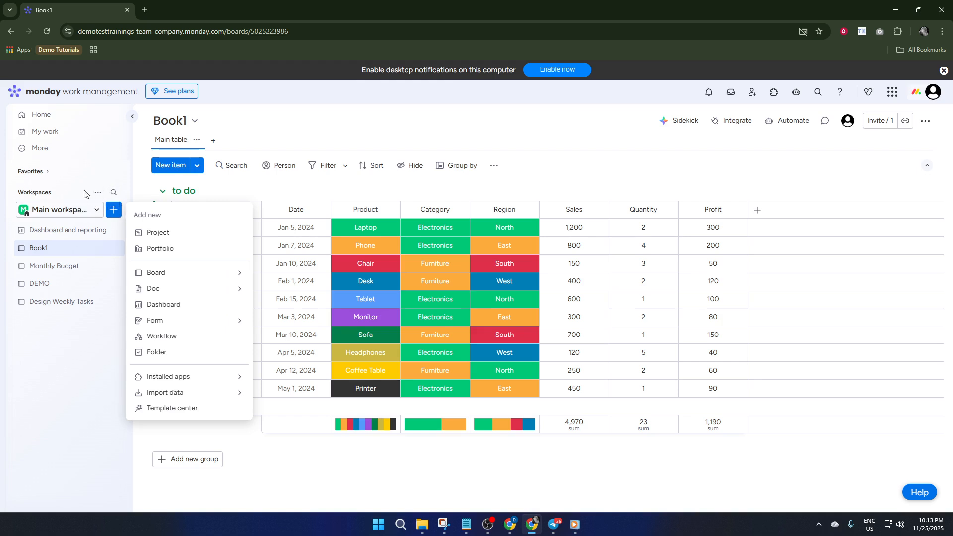
Create a new open workspace named "Demo Workspace".
click(98, 192)
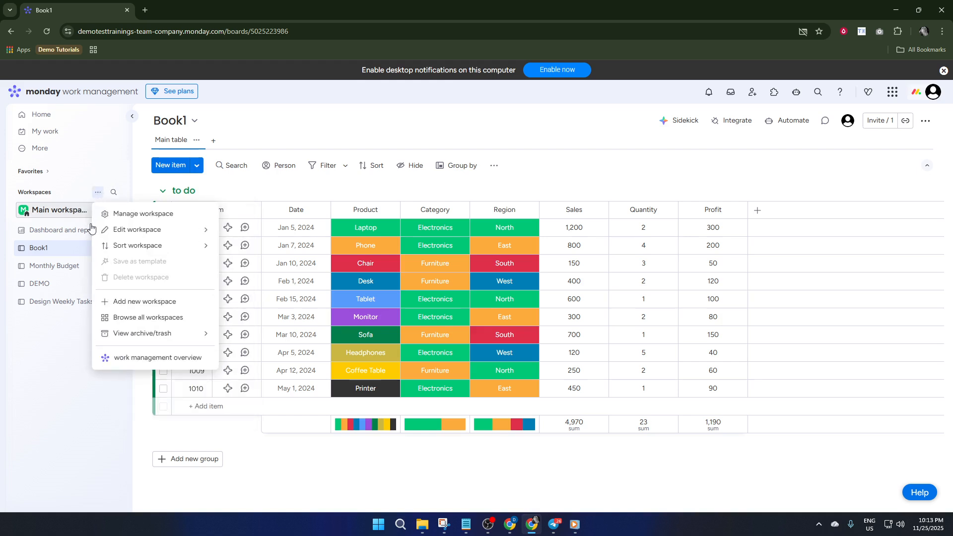
mouse_move(213, 229)
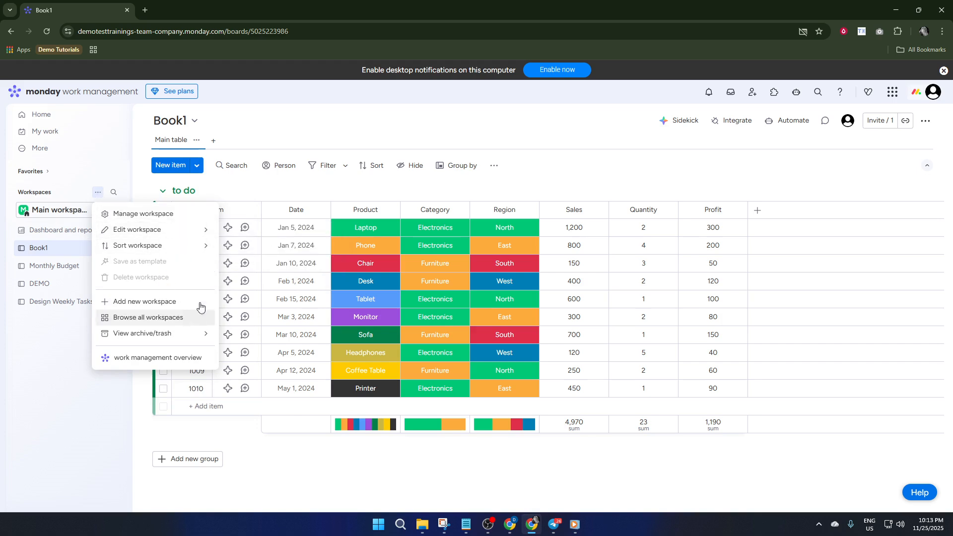
click(140, 308)
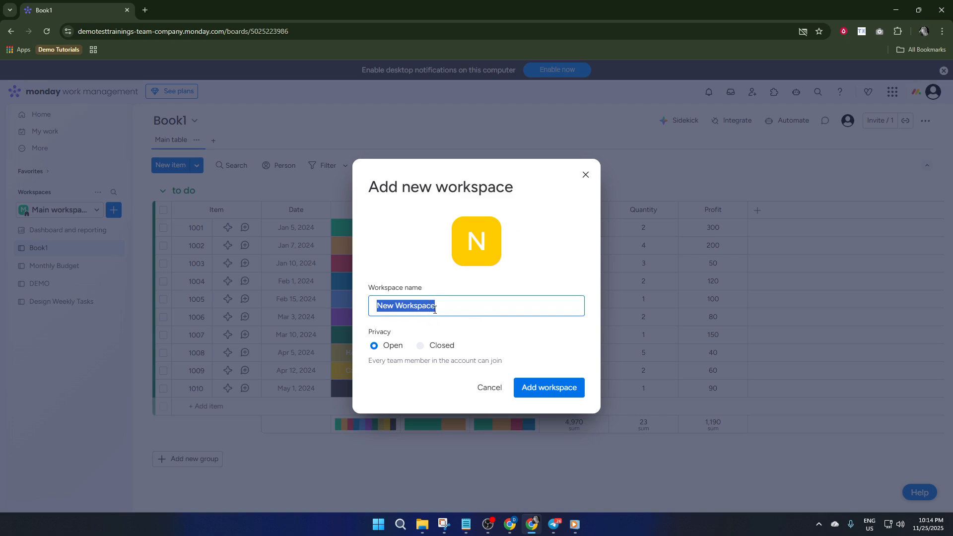
click(396, 308)
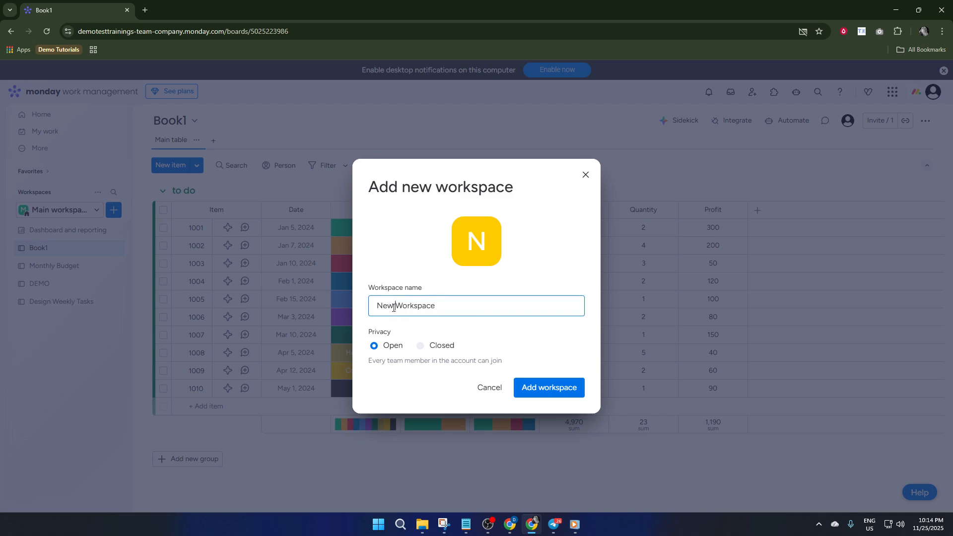
drag(394, 307, 344, 307)
text(Demo)
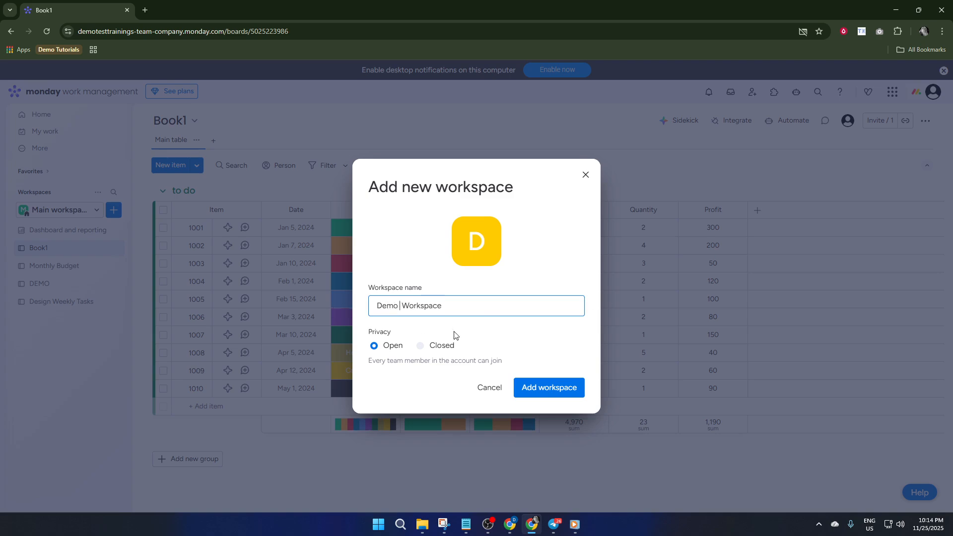
click(547, 391)
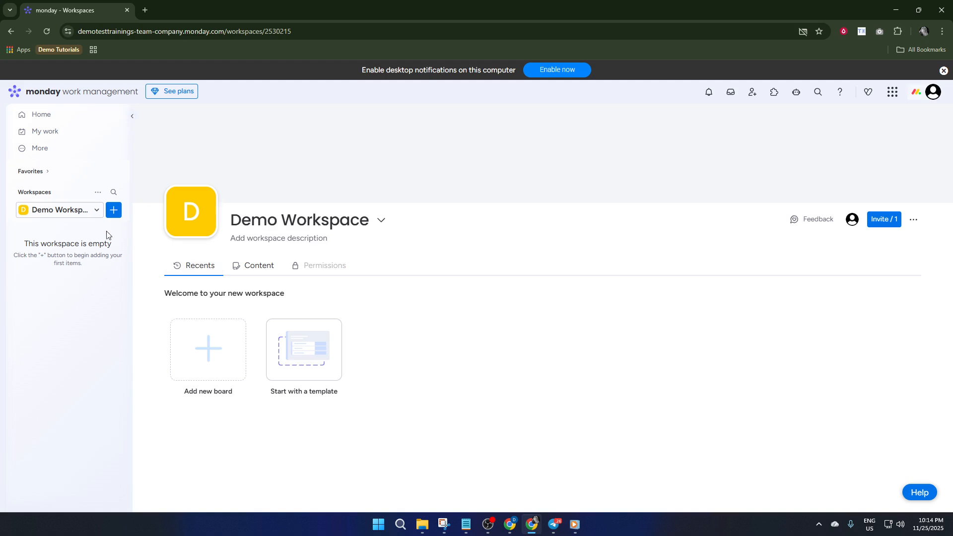
Add a new board named "Production Management" to the workspace, keeping Main privacy and Items.
click(113, 210)
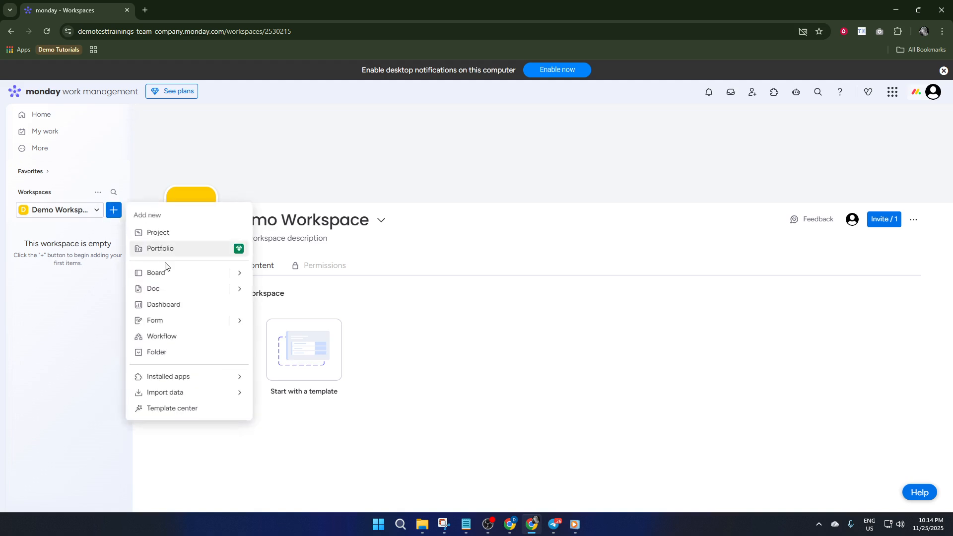
click(164, 275)
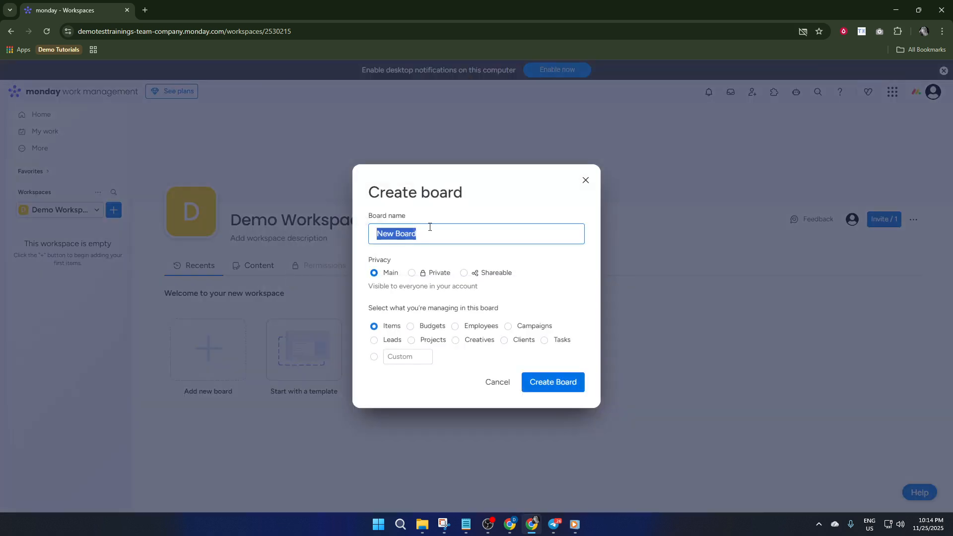
text(Production Management)
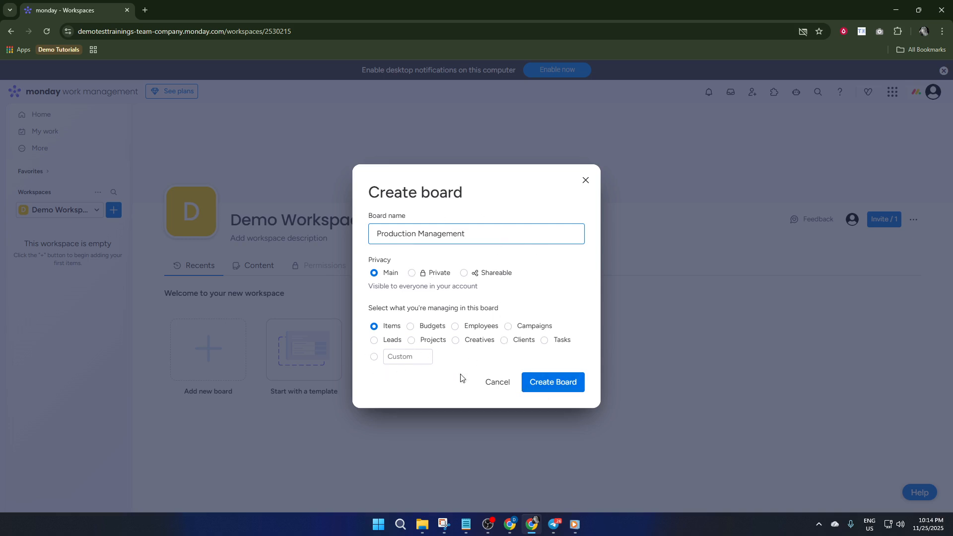
click(558, 386)
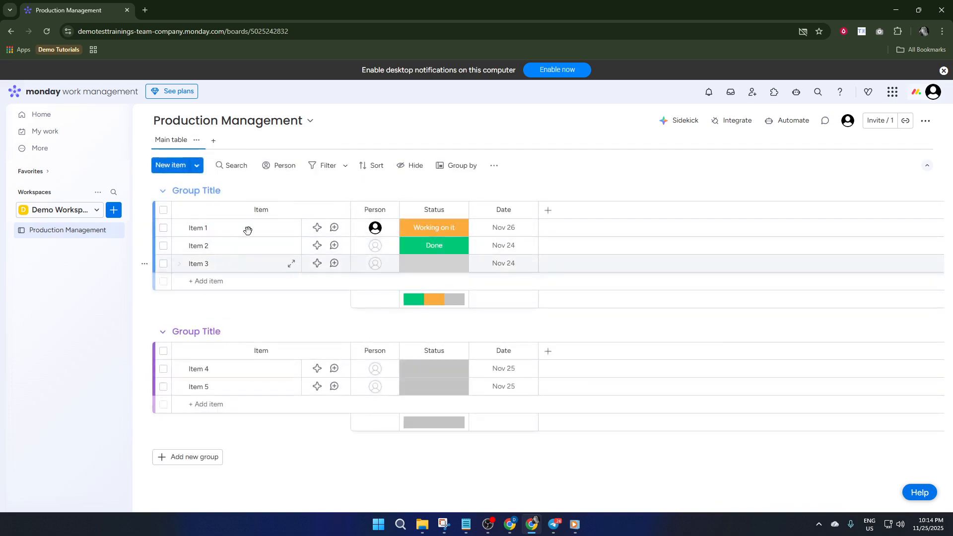
Add a new item named "Task 1" to the first group.
click(212, 226)
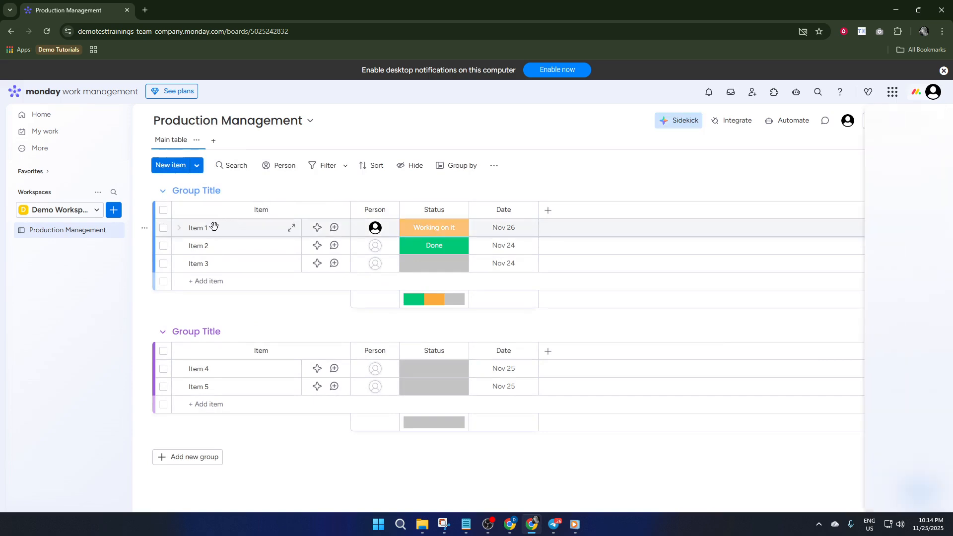
key(Escape)
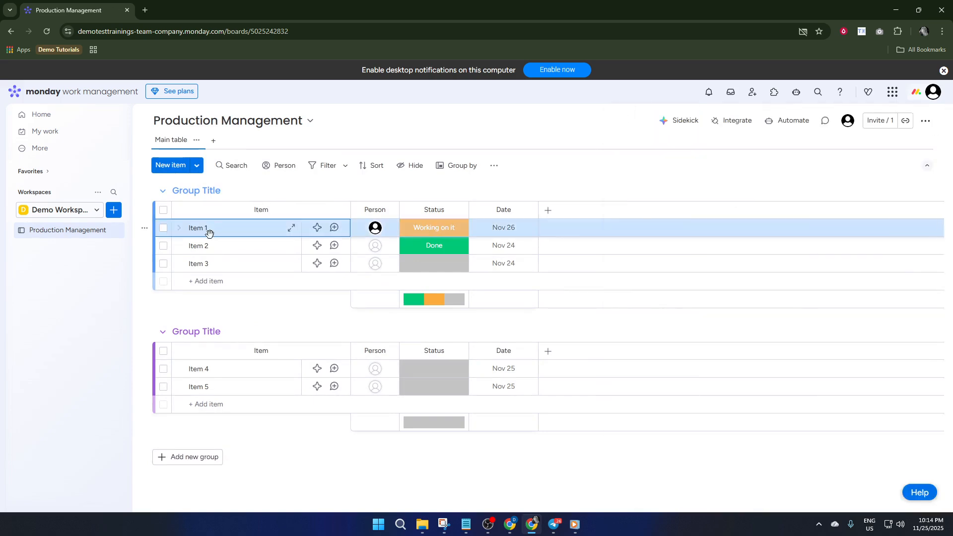
click(223, 278)
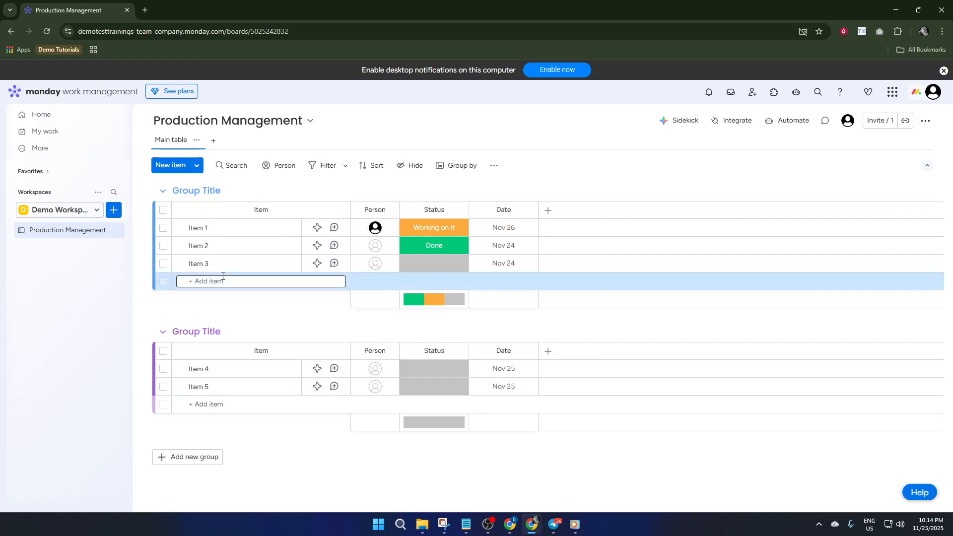
text(Task 1)
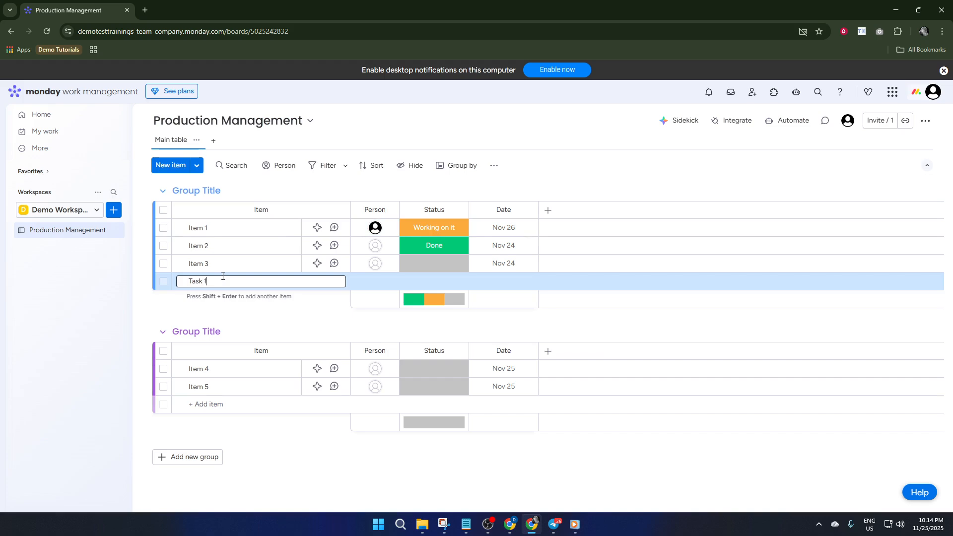
key(Return)
click(222, 275)
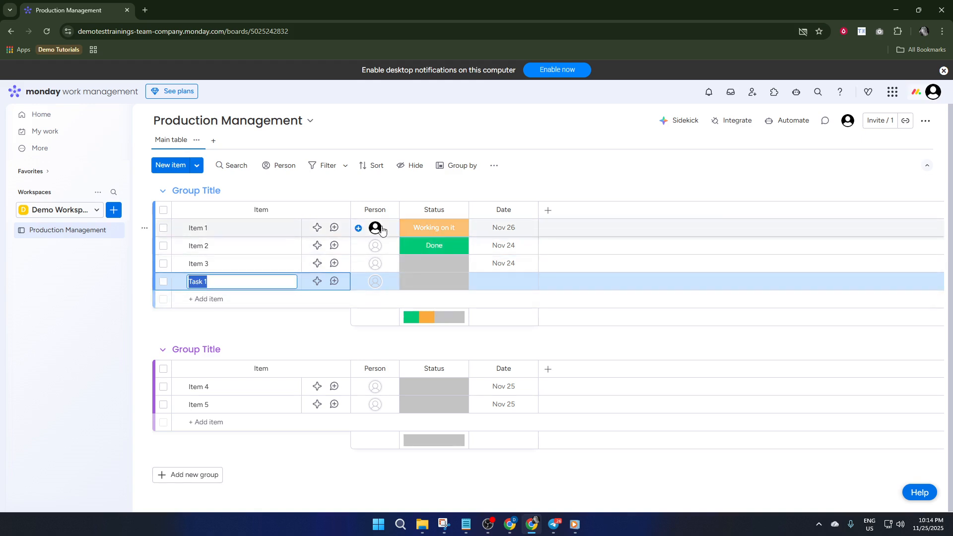
Rename the Person column to "Owner".
click(377, 202)
double_click(378, 210)
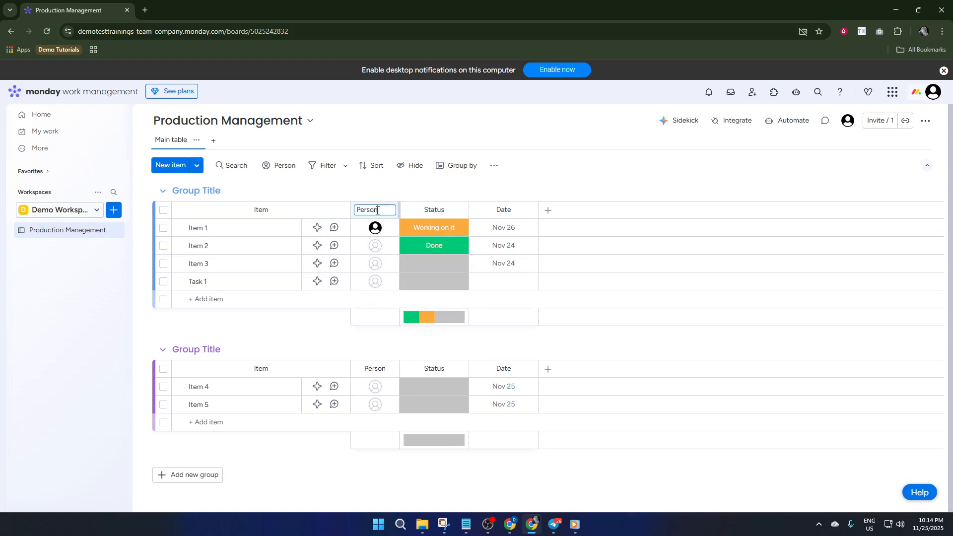
text(Owner)
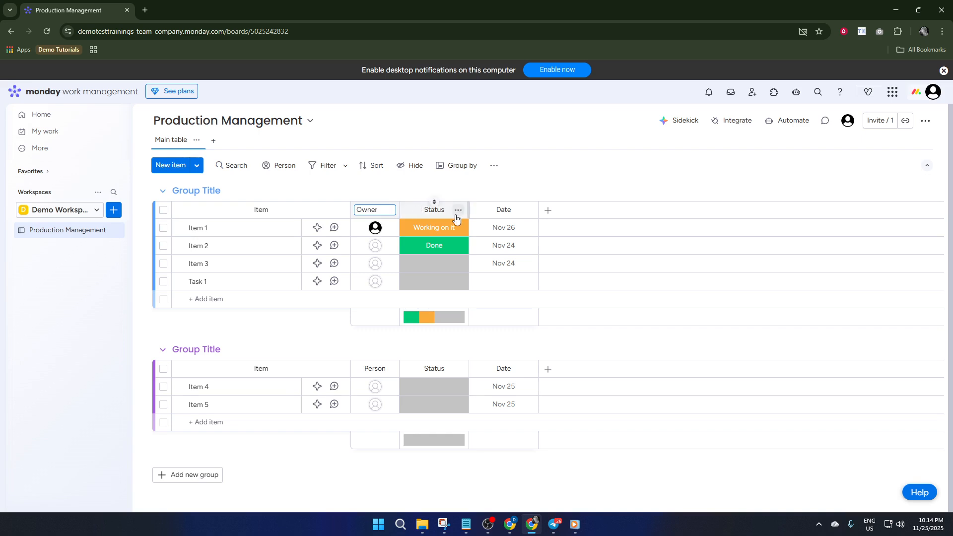
Rename the Date column to "Due Date".
click(505, 209)
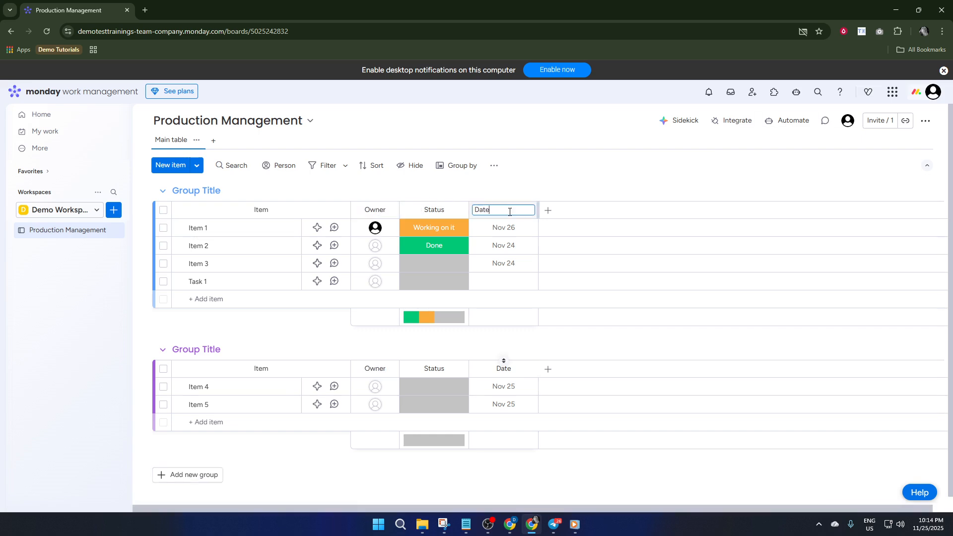
double_click(493, 210)
text(Due)
click(580, 209)
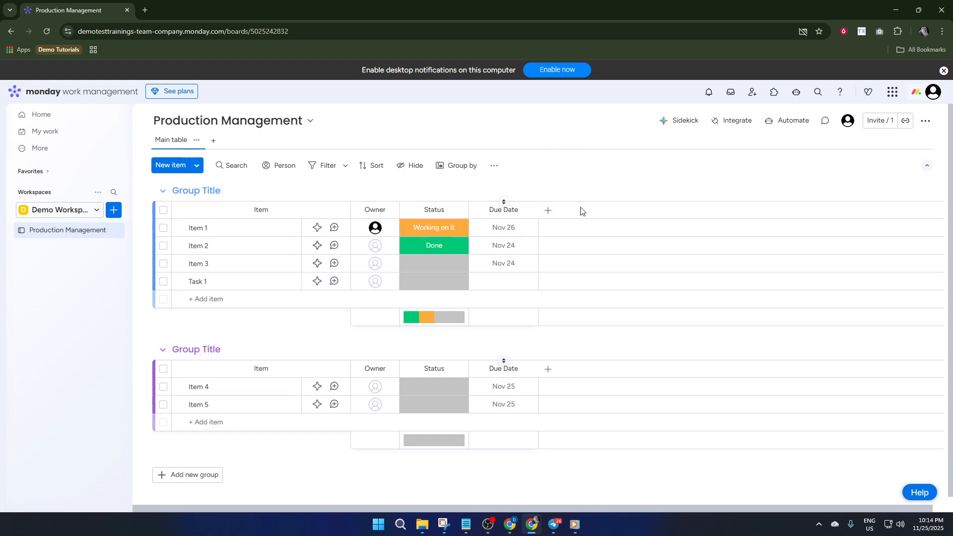
Add a Status column to the right of Due Date.
click(548, 210)
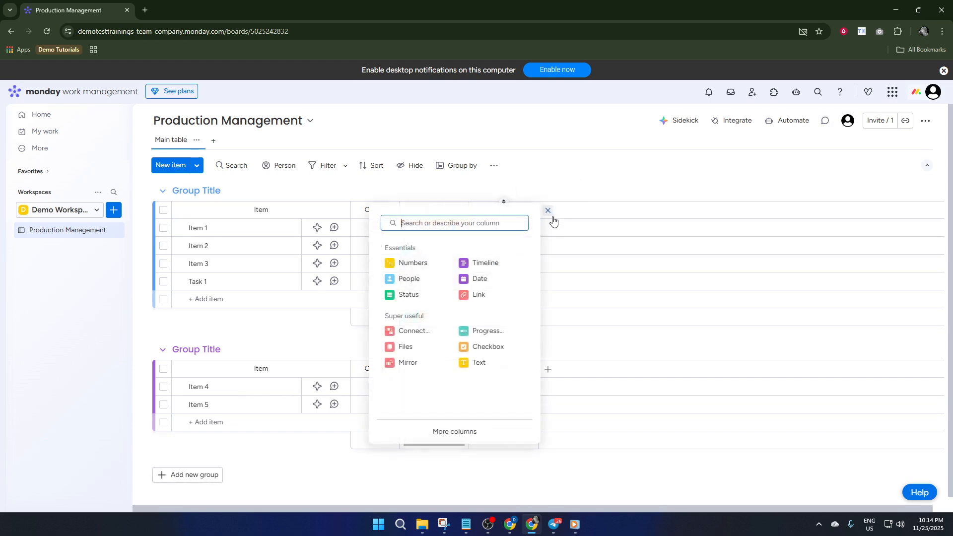
click(418, 295)
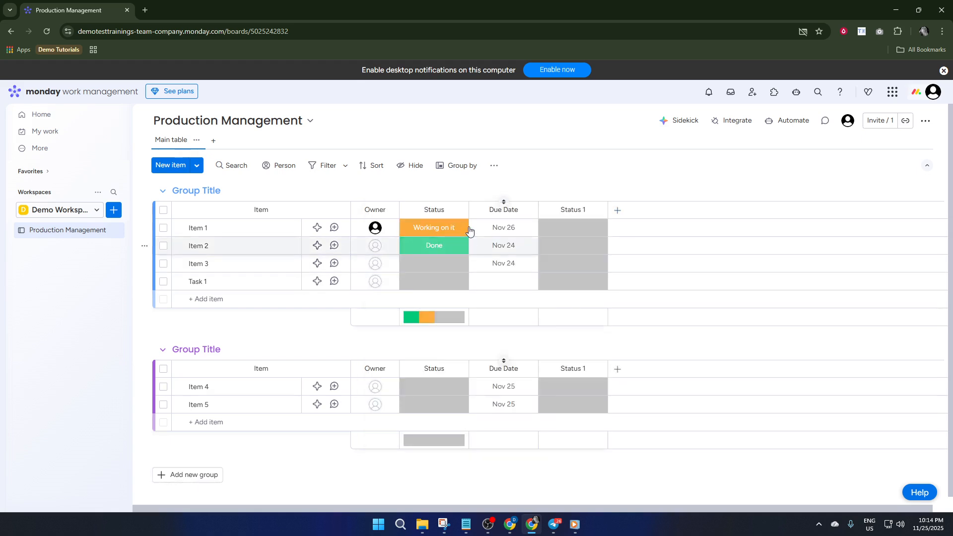
Sort the board by the new status column and open then close its column menu.
click(573, 201)
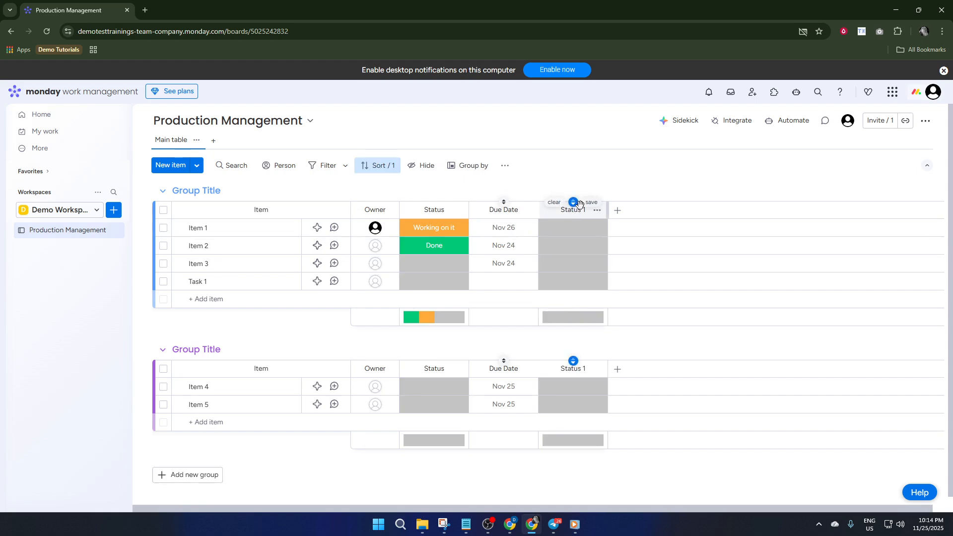
click(595, 211)
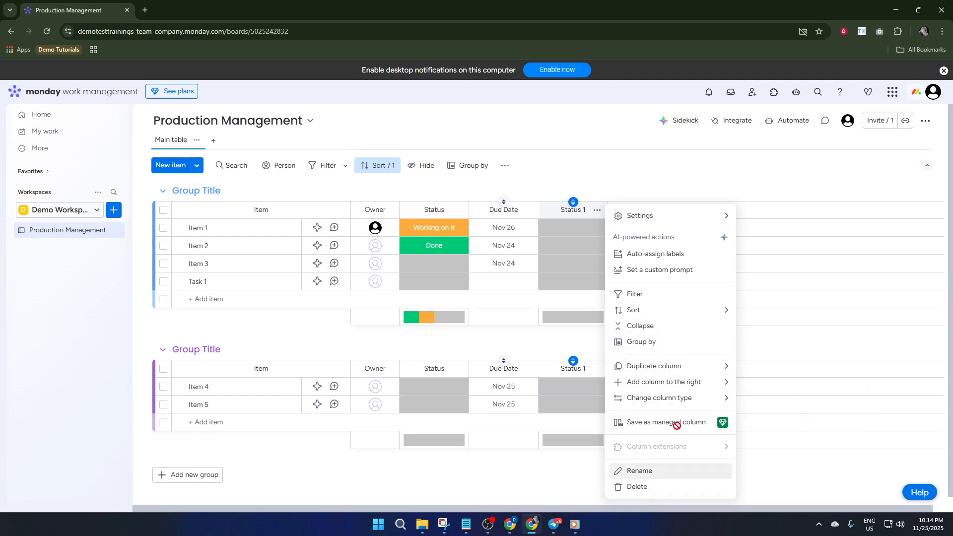
click(622, 201)
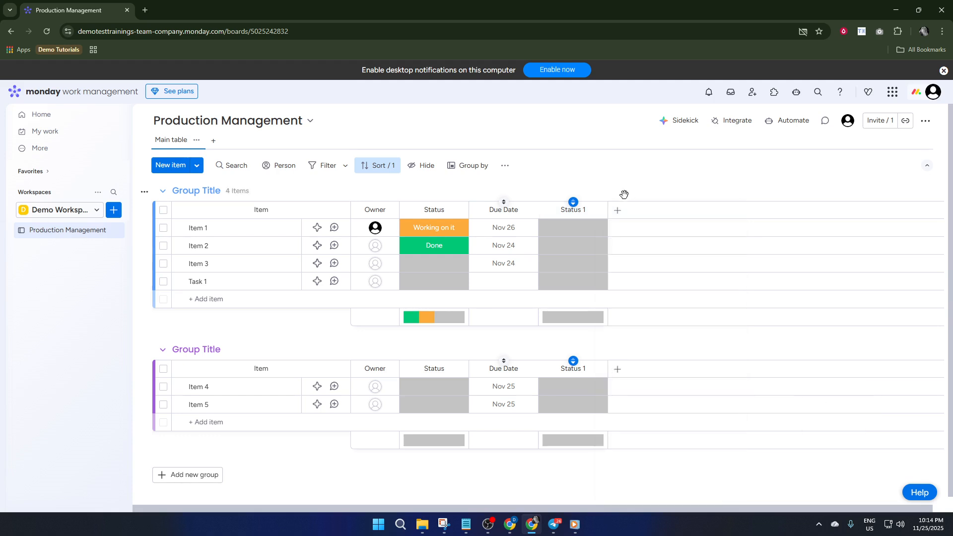
Add a numbers column named "Inventory Count" by searching the column picker.
click(616, 210)
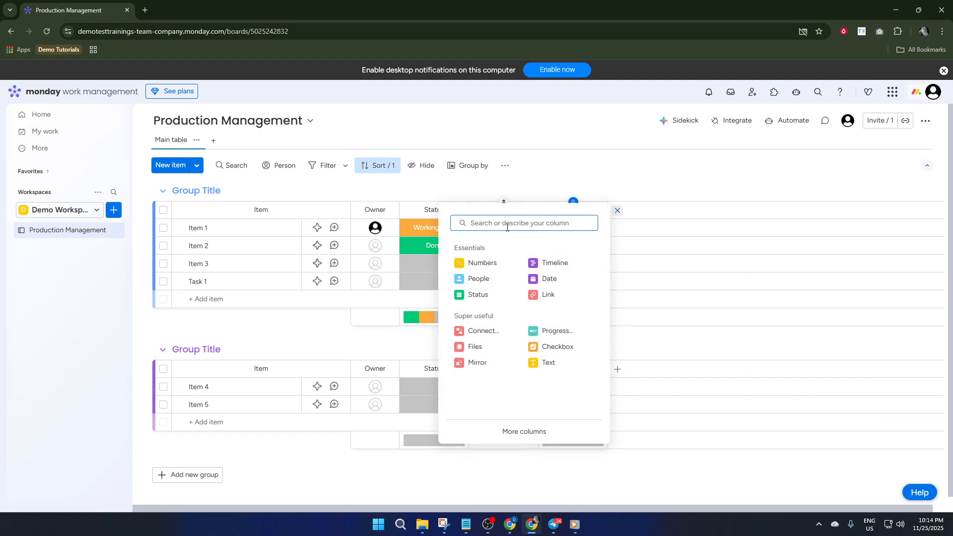
text(l)
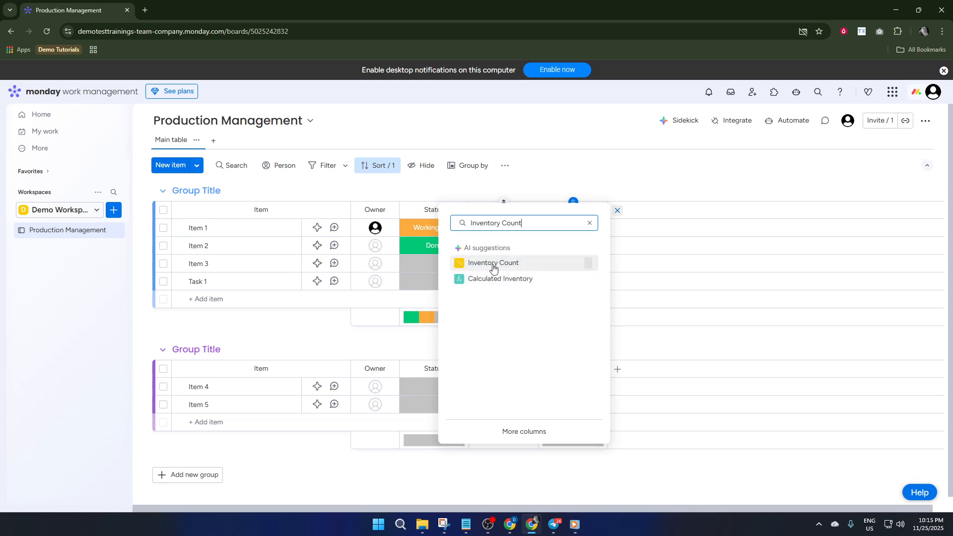
click(497, 268)
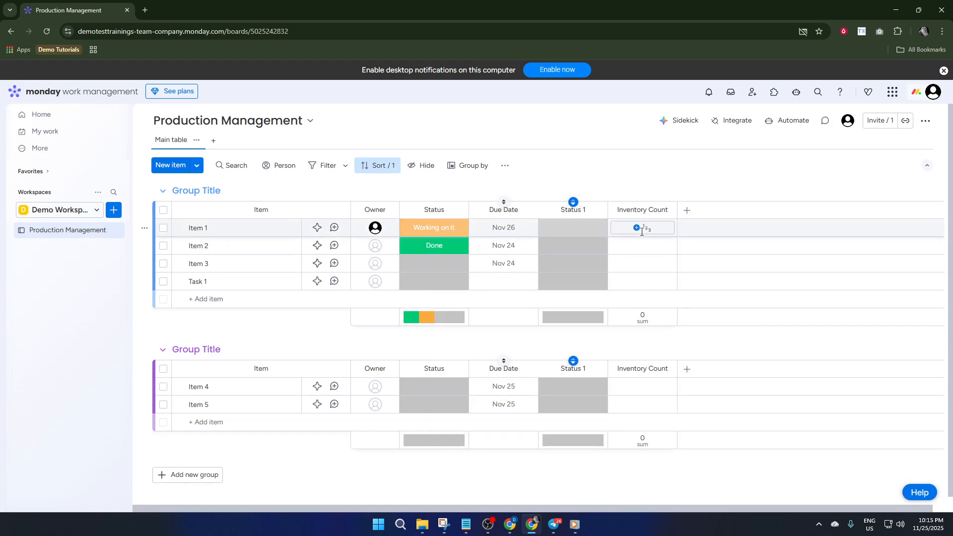
Enter inventory counts of 10 for Item 1 and 5 for Item 2.
click(641, 231)
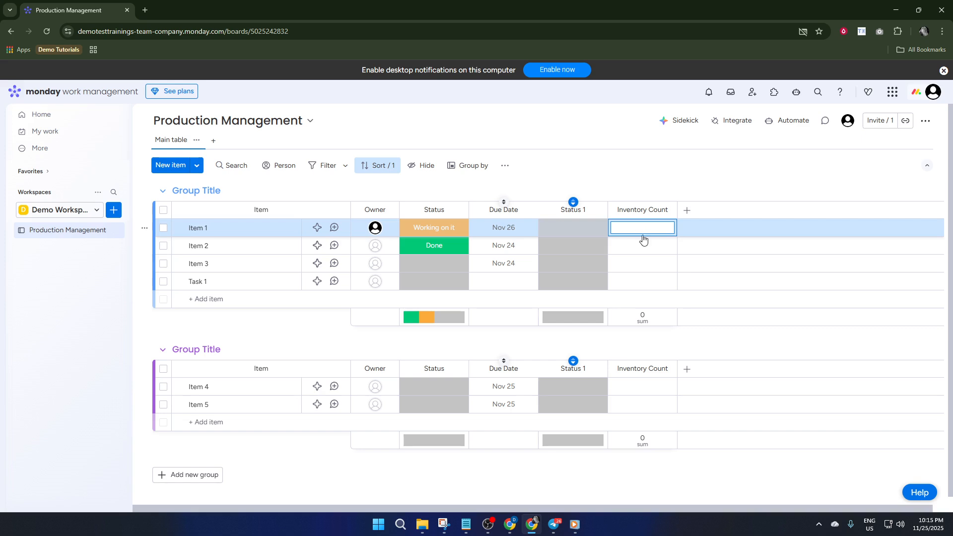
key(Return)
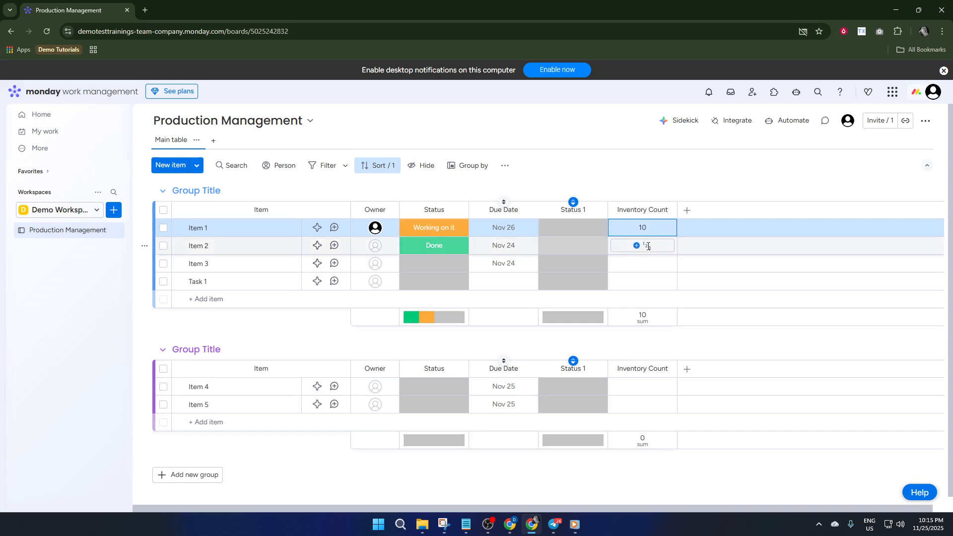
click(647, 246)
text(5)
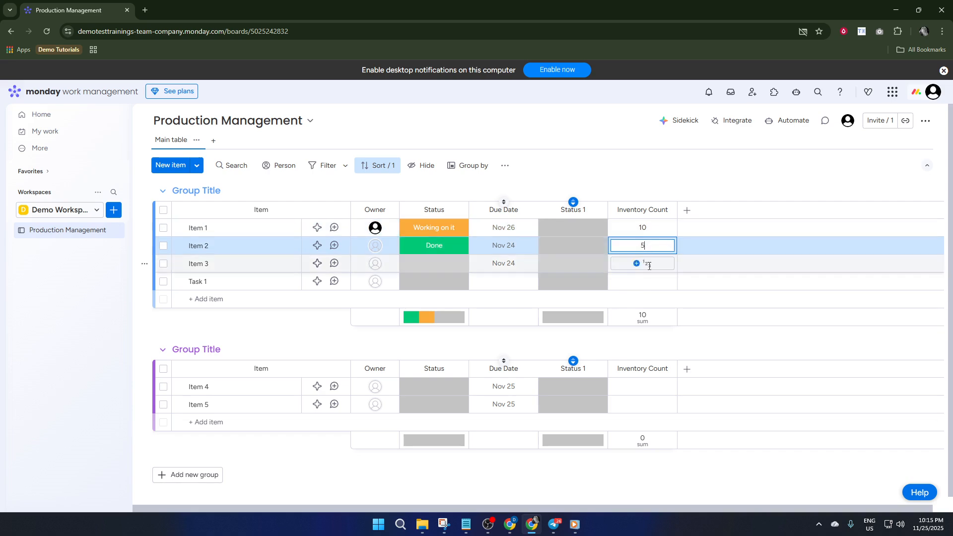
click(647, 263)
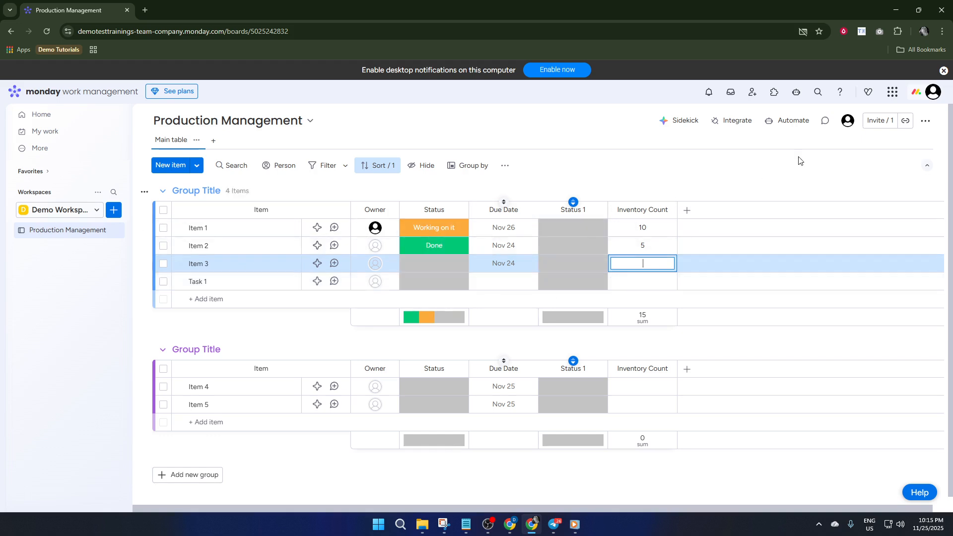
Browse the automation integrations and apps available for the board.
click(790, 125)
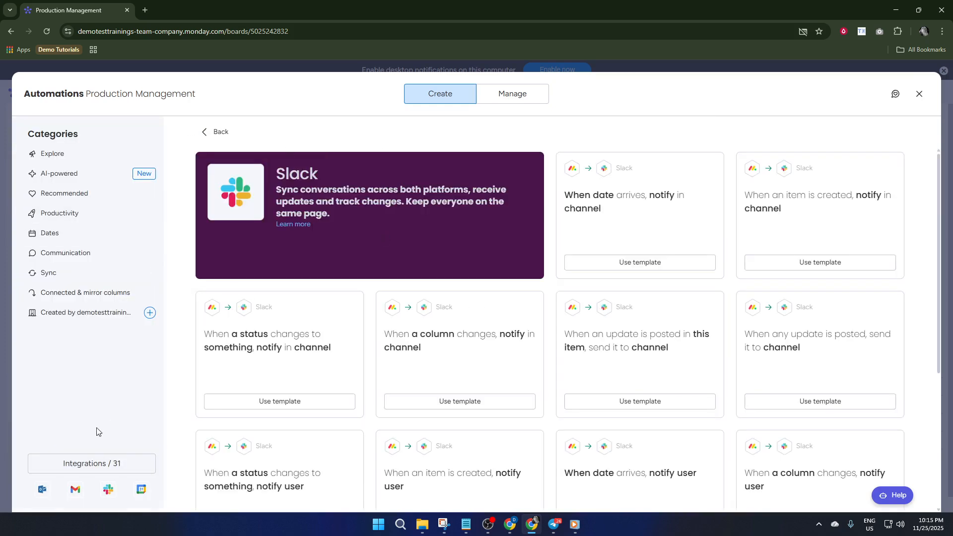
click(89, 459)
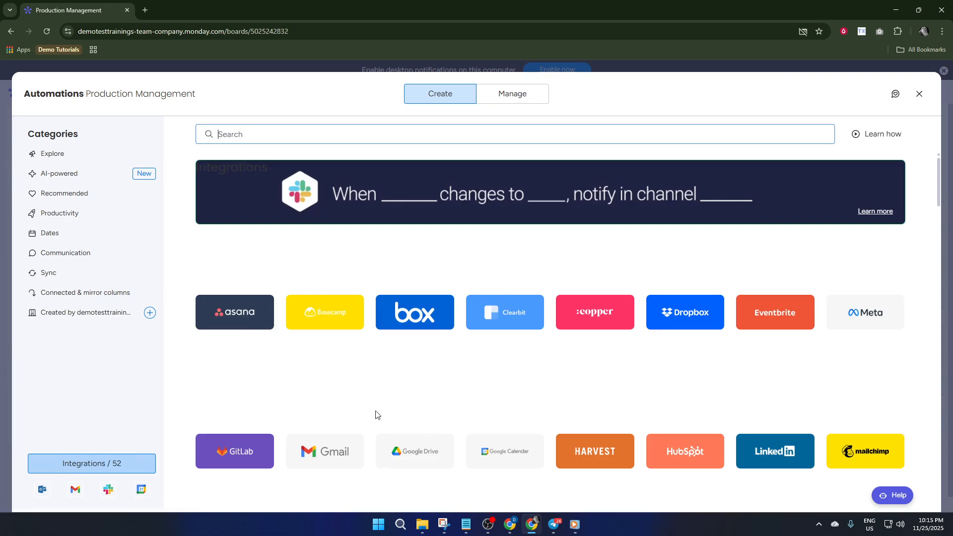
scroll(376, 415, down, 5)
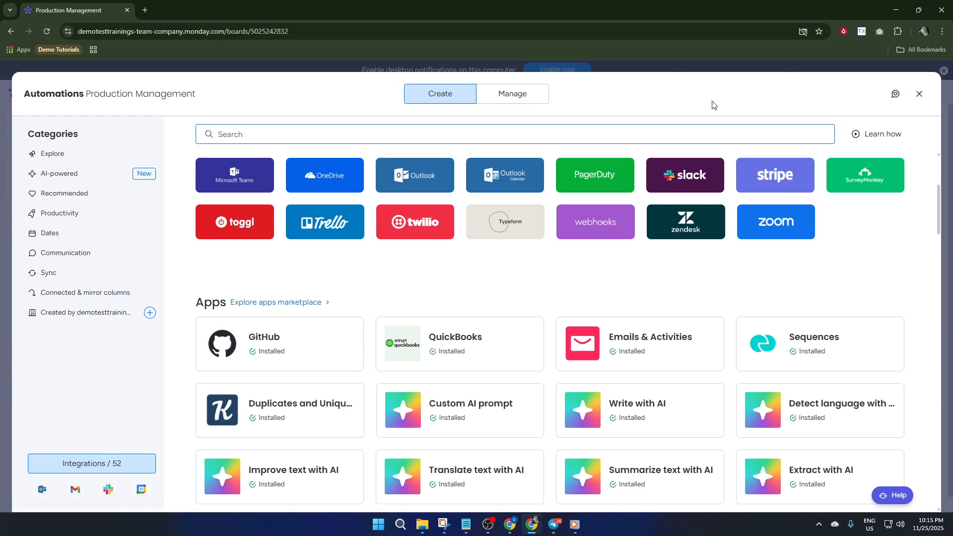
Close the integrations view and reopen the board's Automations center.
click(919, 94)
click(919, 93)
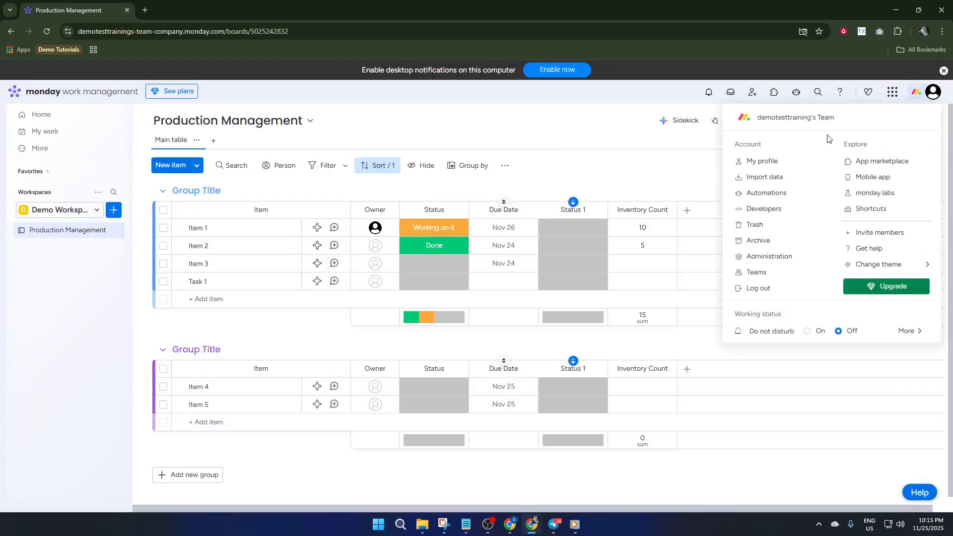
click(703, 164)
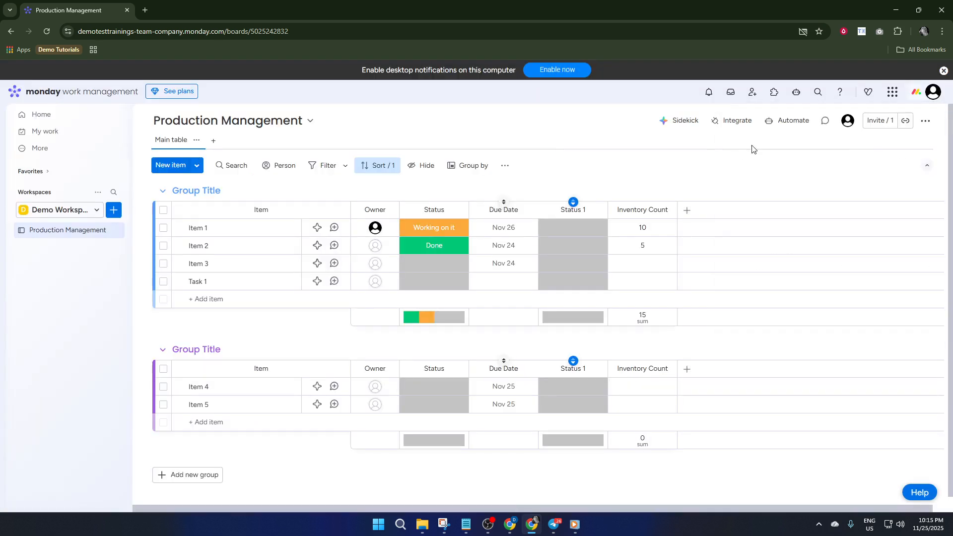
click(786, 120)
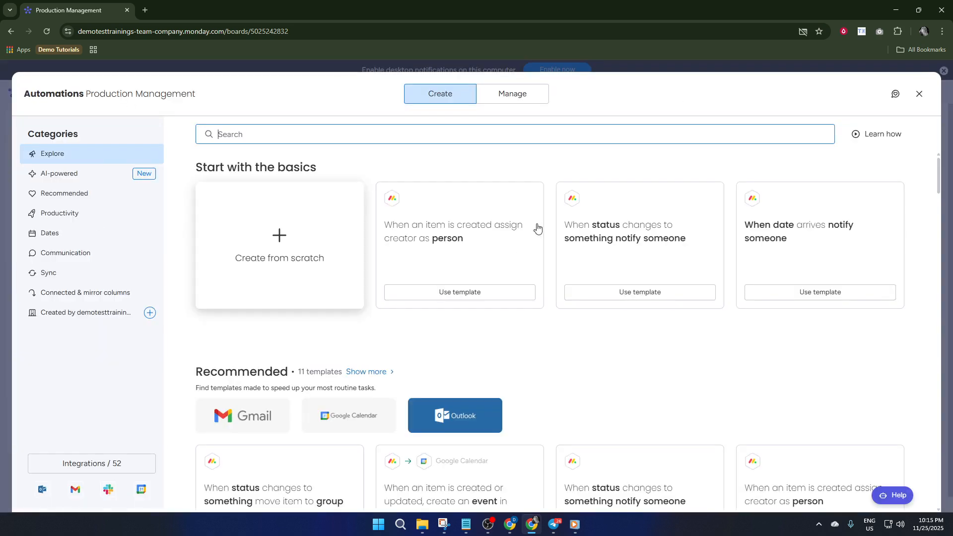